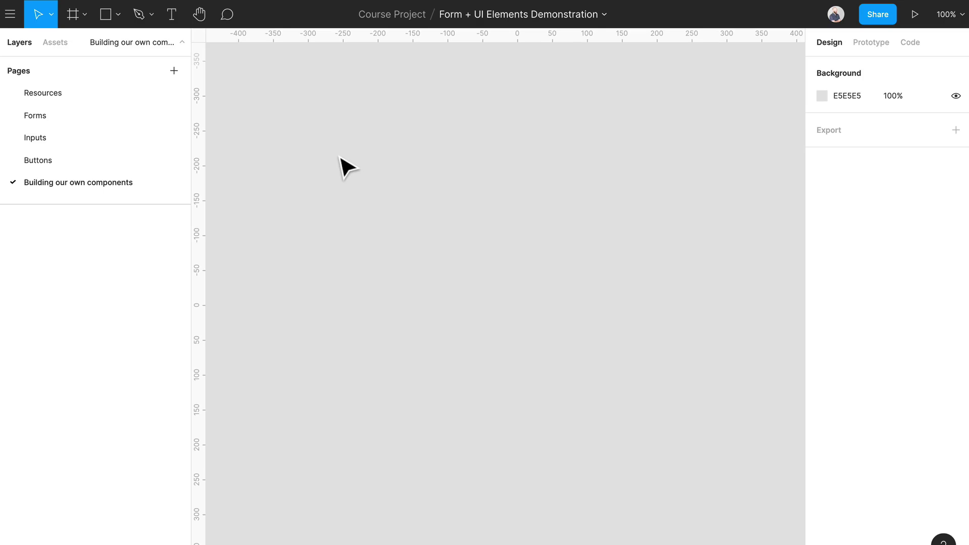
Draw a large white frame on the empty page.
{"action": "key", "text": "f"}
{"action": "left_click_drag", "start_coordinate": [258, 65], "coordinate": [530, 480]}
{"action": "left_click_drag", "start_coordinate": [557, 512], "coordinate": [767, 517]}
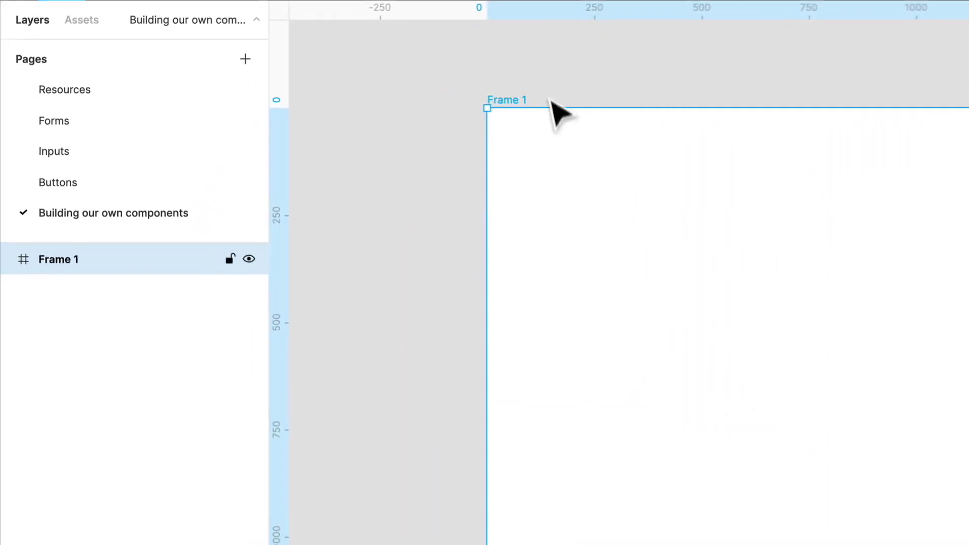
Rename the new frame to 'Master Components'.
{"action": "key", "text": "ctrl+r"}
{"action": "type", "text": "Master Compone"}
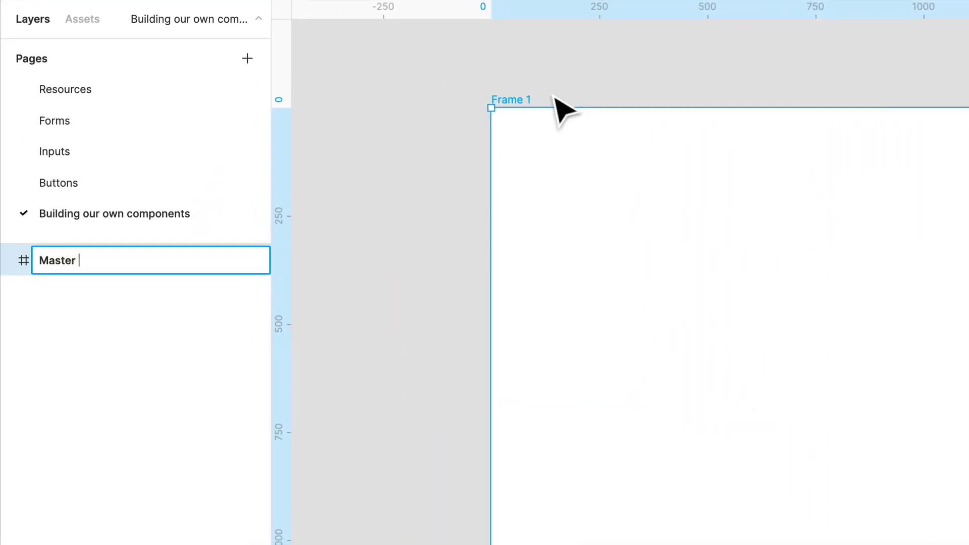
{"action": "type", "text": "nts"}
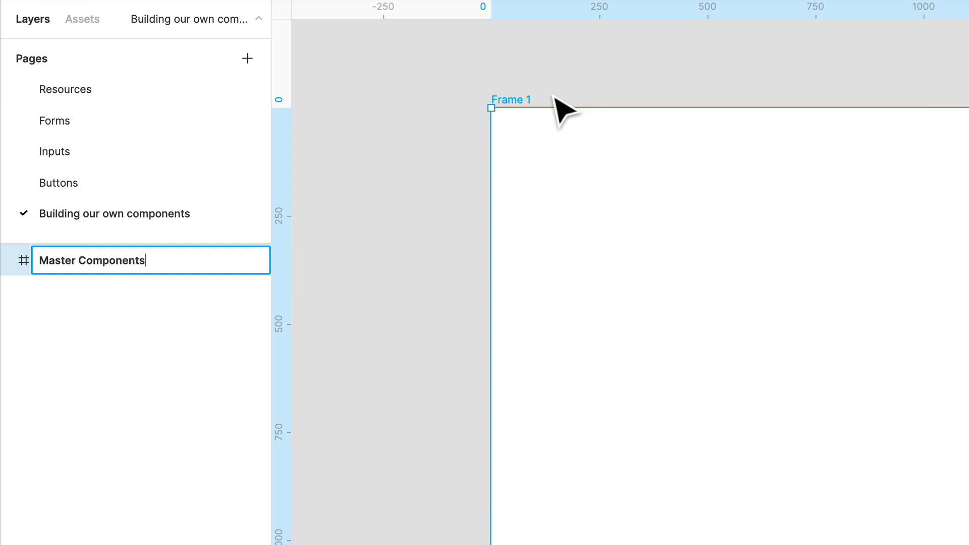
{"action": "key", "text": "Return"}
{"action": "left_click", "coordinate": [525, 56]}
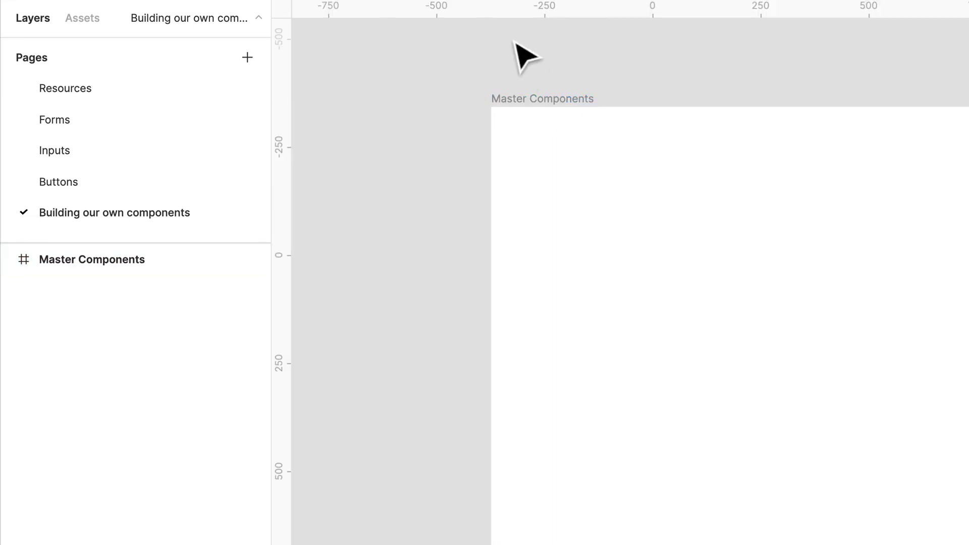
{"action": "scroll", "coordinate": [562, 203], "scroll_direction": "up", "scroll_amount": 5, "text": "ctrl"}
{"action": "scroll", "coordinate": [568, 205], "scroll_direction": "up", "scroll_amount": 3}
{"action": "scroll", "coordinate": [570, 204], "scroll_direction": "up", "scroll_amount": 1}
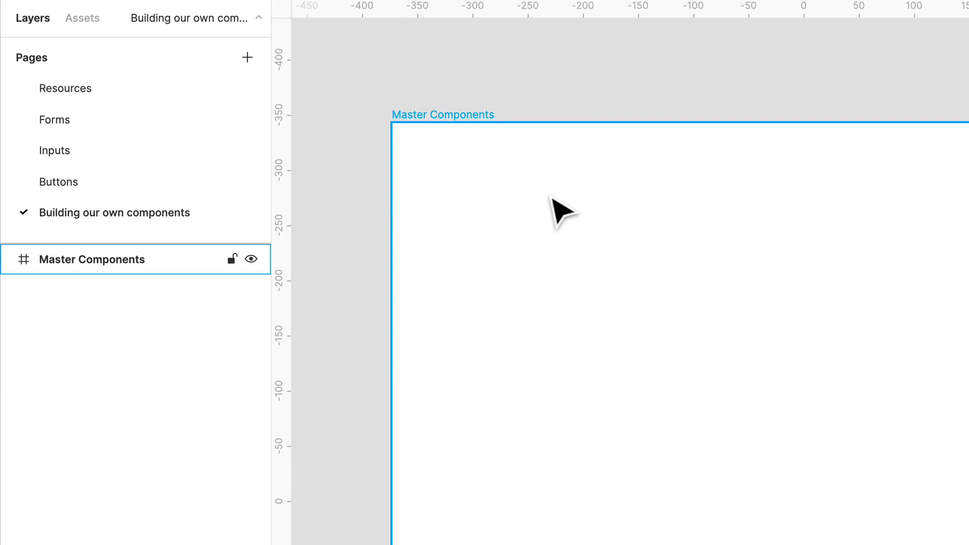
Draw a small box inside Master Components and set its height to 40.
{"action": "key", "text": "r"}
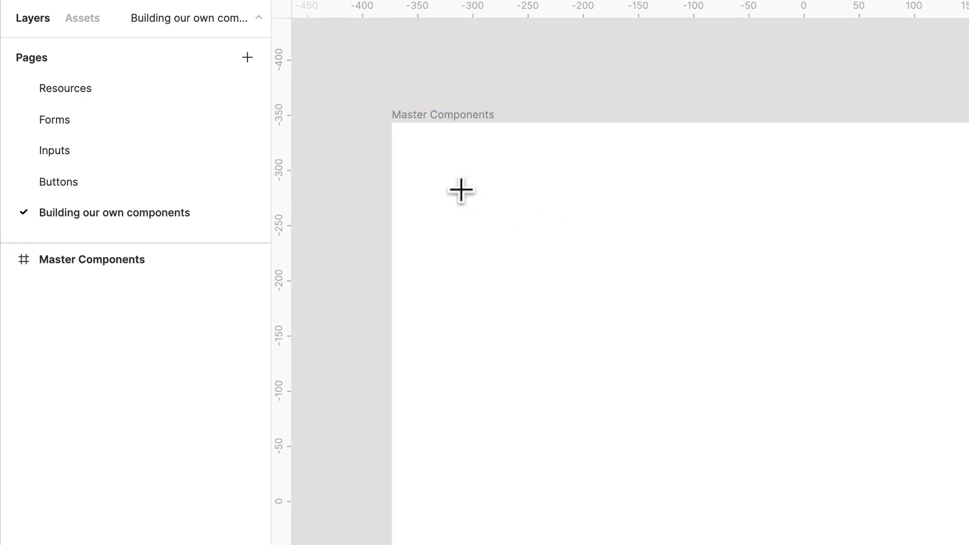
{"action": "mouse_move", "coordinate": [430, 166]}
{"action": "left_mouse_down"}
{"action": "mouse_move", "coordinate": [580, 255]}
{"action": "mouse_move", "coordinate": [661, 277]}
{"action": "mouse_move", "coordinate": [716, 273]}
{"action": "mouse_move", "coordinate": [753, 247]}
{"action": "mouse_move", "coordinate": [634, 217]}
{"action": "left_mouse_up"}
{"action": "scroll", "coordinate": [492, 188], "scroll_direction": "up", "scroll_amount": 5}
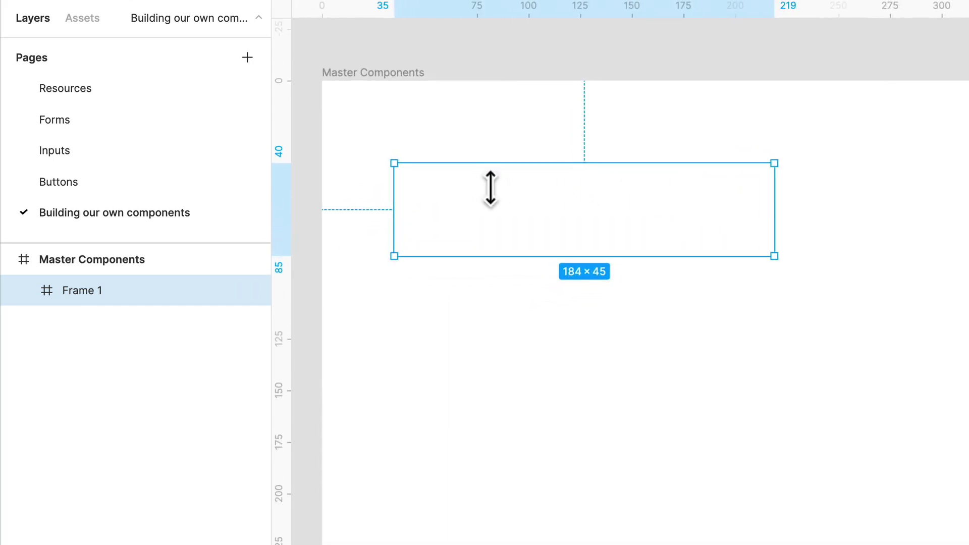
{"action": "scroll", "coordinate": [490, 188], "scroll_direction": "up", "scroll_amount": 2}
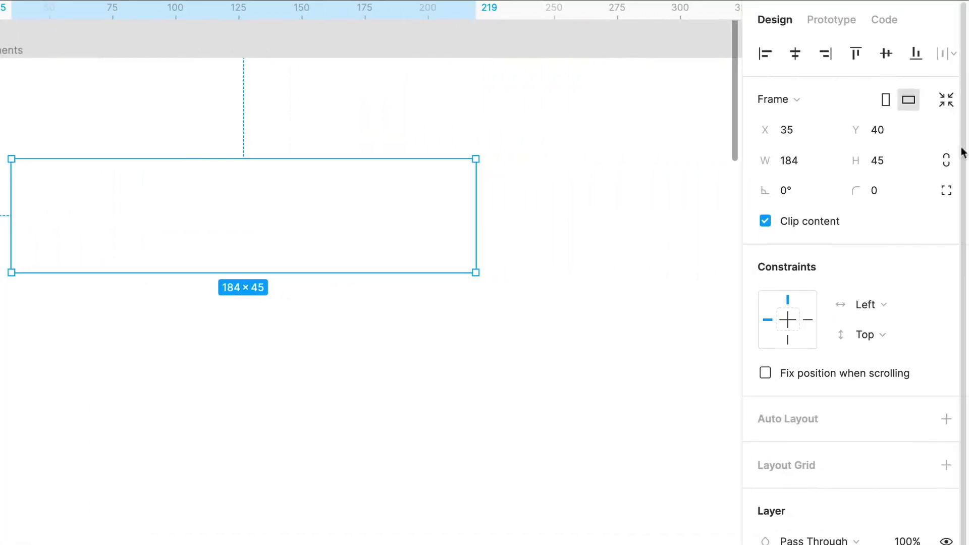
{"action": "left_click", "coordinate": [894, 163]}
{"action": "type", "text": "40"}
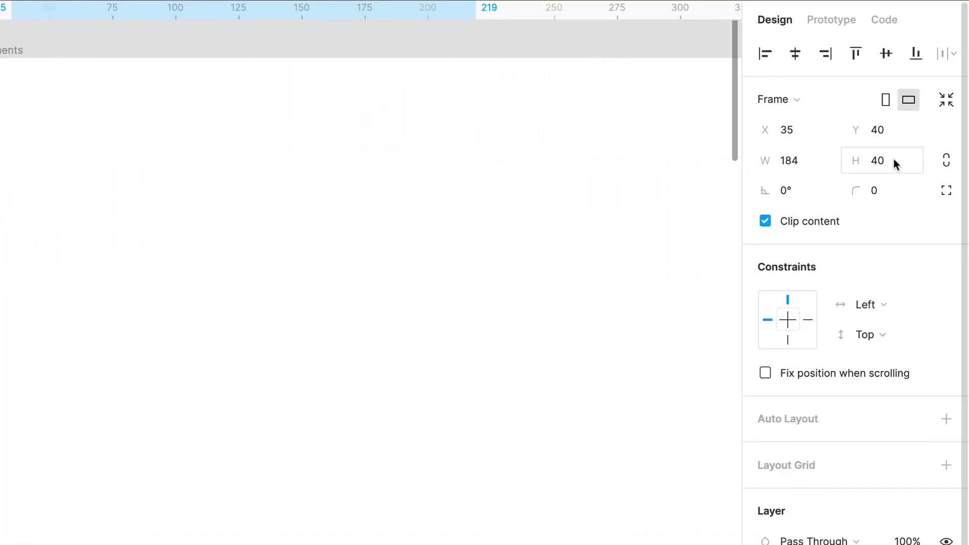
{"action": "key", "text": "Return"}
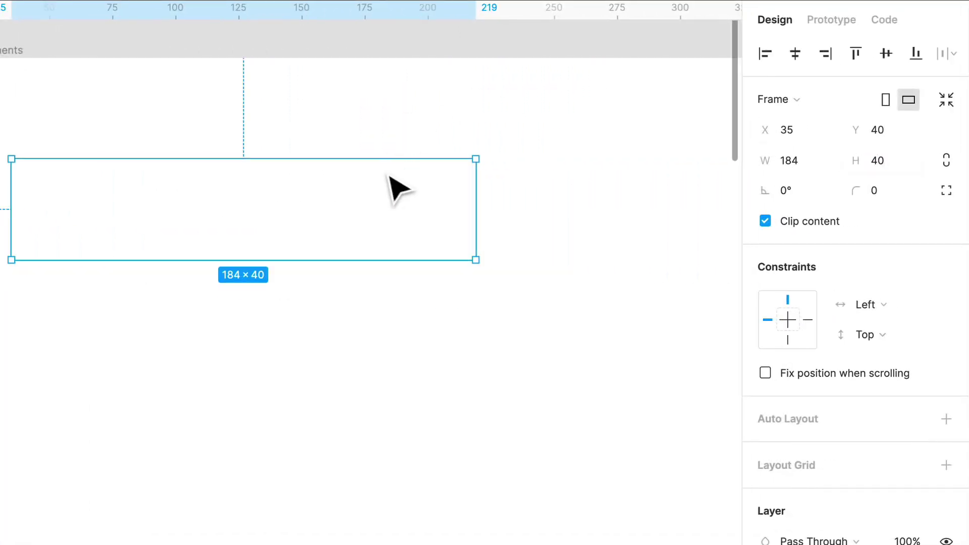
Round the box's corners to 5 and add a black 000000 border at 10% opacity.
{"action": "left_click", "coordinate": [885, 193]}
{"action": "type", "text": "5"}
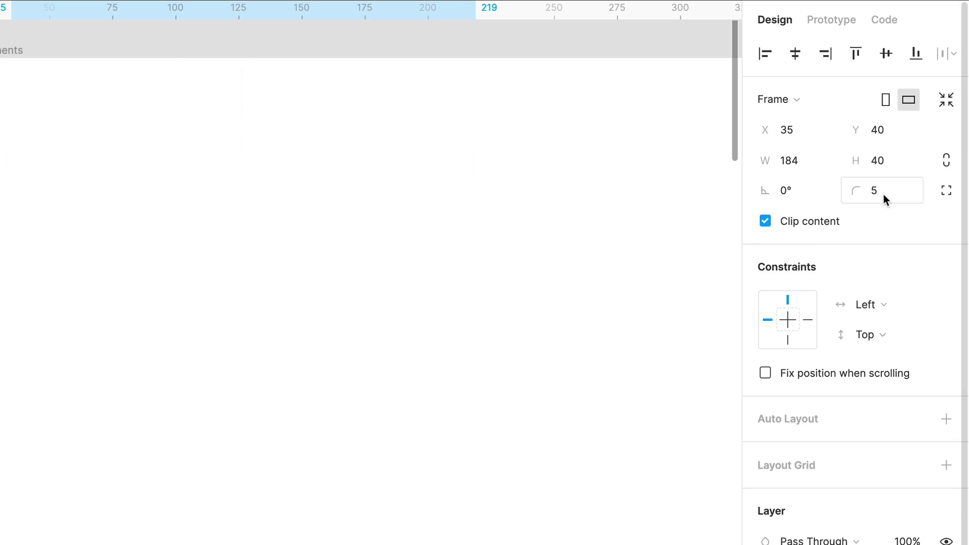
{"action": "key", "text": "Return"}
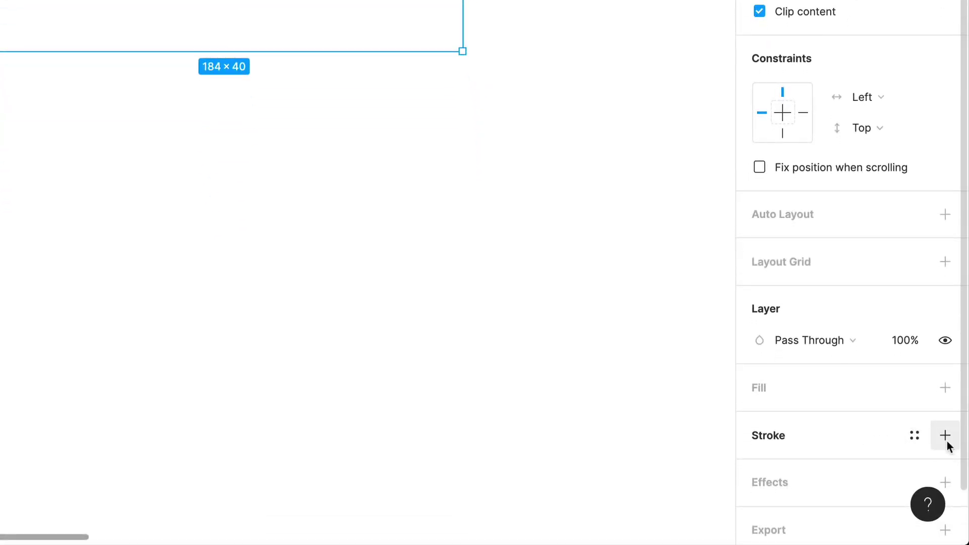
{"action": "left_click", "coordinate": [942, 437]}
{"action": "left_click", "coordinate": [793, 467]}
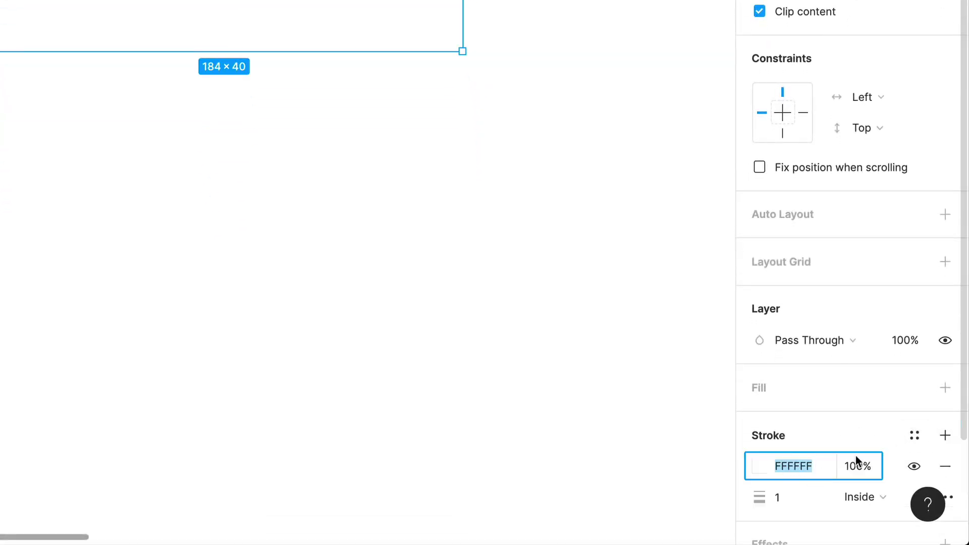
{"action": "type", "text": "000000"}
{"action": "key", "text": "Return"}
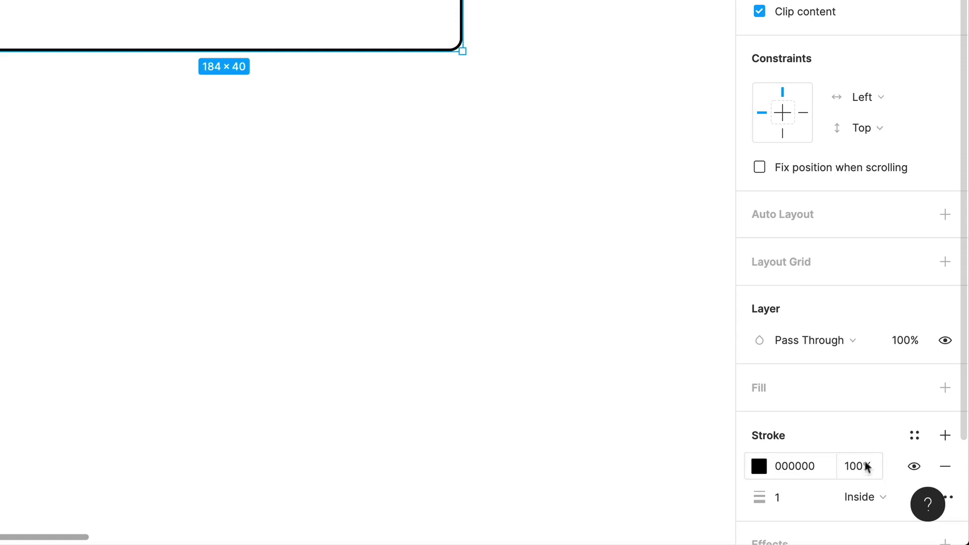
{"action": "left_click", "coordinate": [859, 465]}
{"action": "type", "text": "10"}
{"action": "key", "text": "Return"}
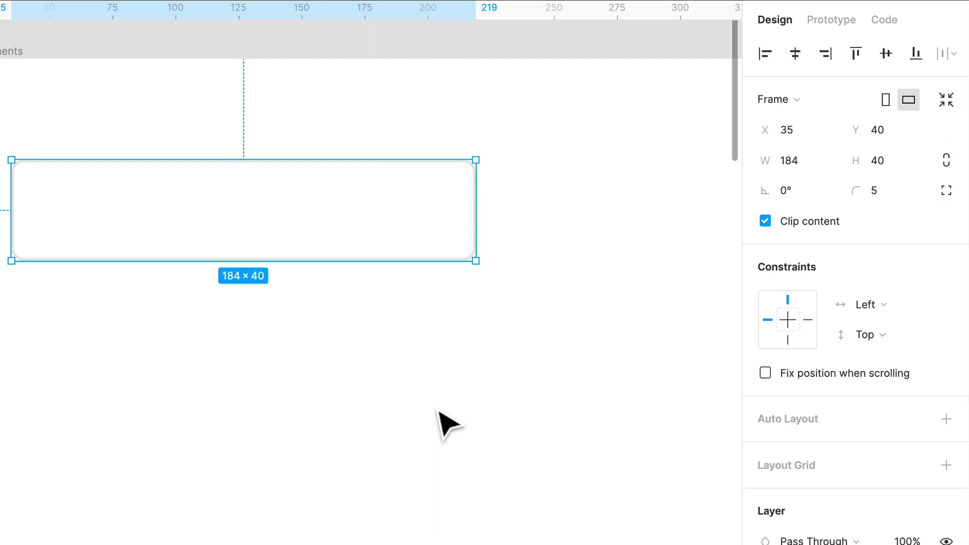
Reduce the corner radius to 2 and give the box a white fill.
{"action": "left_click", "coordinate": [900, 190]}
{"action": "type", "text": "2"}
{"action": "key", "text": "Return"}
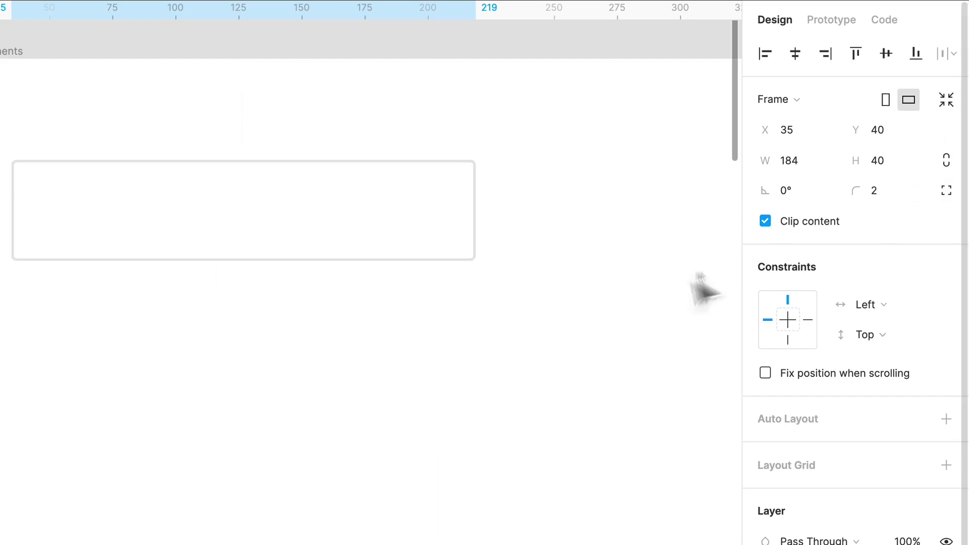
{"action": "scroll", "coordinate": [520, 340], "scroll_direction": "down", "scroll_amount": 1}
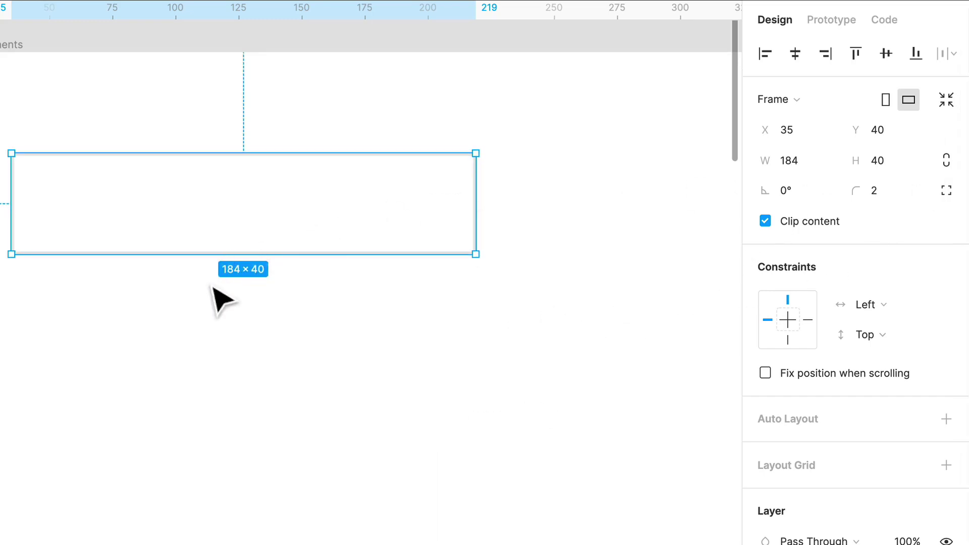
{"action": "left_click", "coordinate": [378, 364]}
{"action": "left_click", "coordinate": [422, 234]}
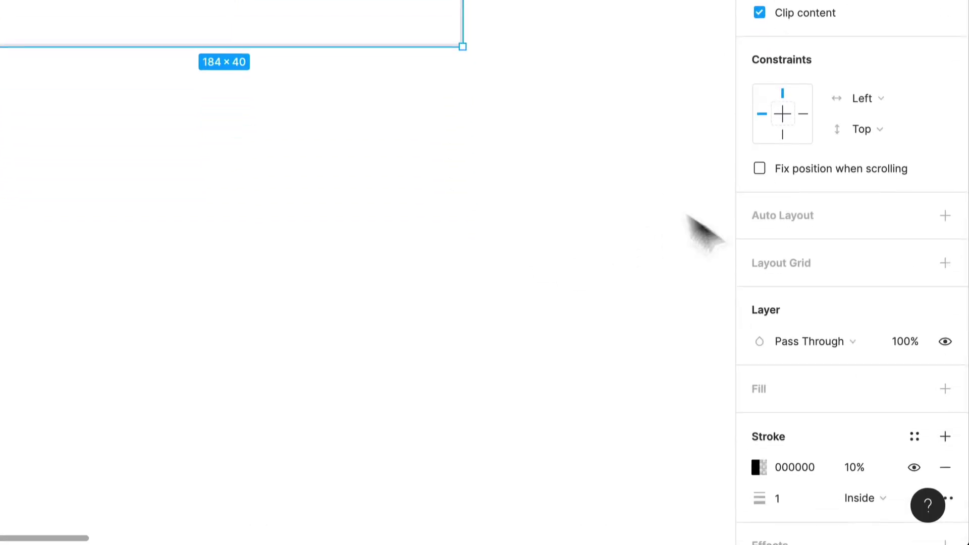
{"action": "left_click", "coordinate": [945, 387]}
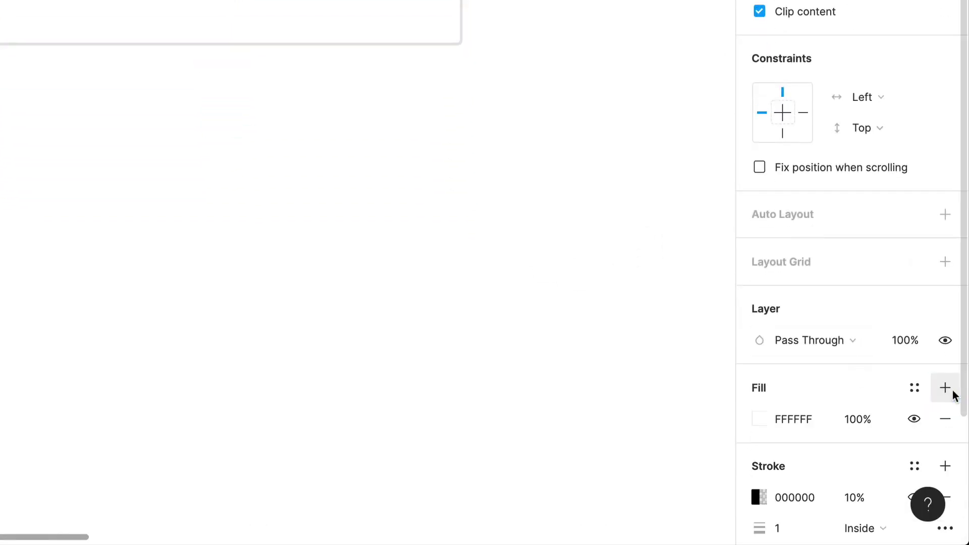
{"action": "left_click", "coordinate": [270, 307]}
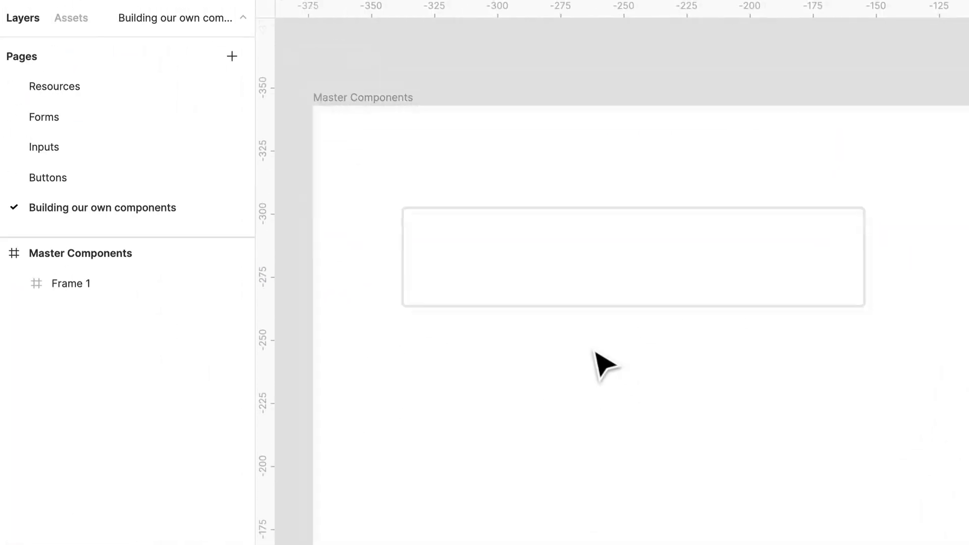
{"action": "left_click_drag", "start_coordinate": [842, 352], "coordinate": [889, 345]}
{"action": "key", "text": "super+r"}
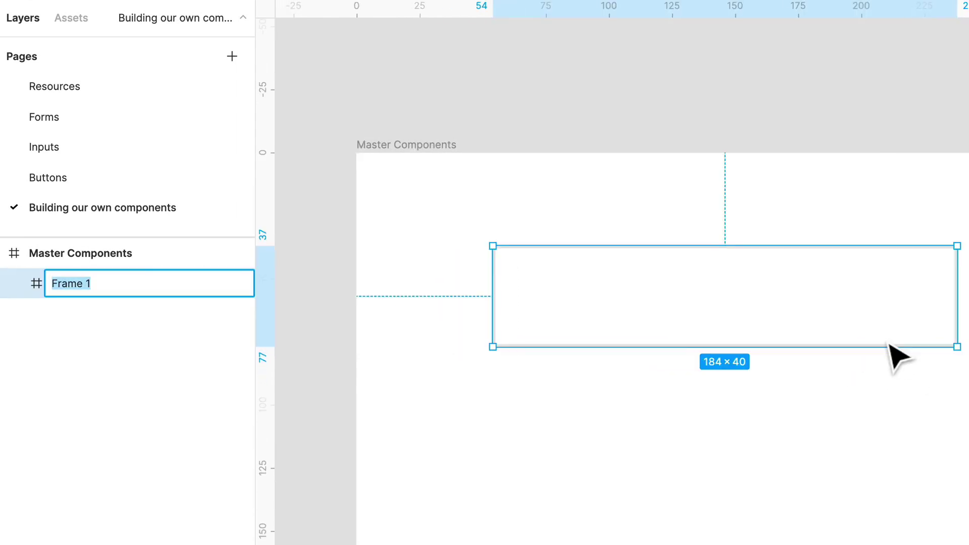
{"action": "type", "text": "Input "}
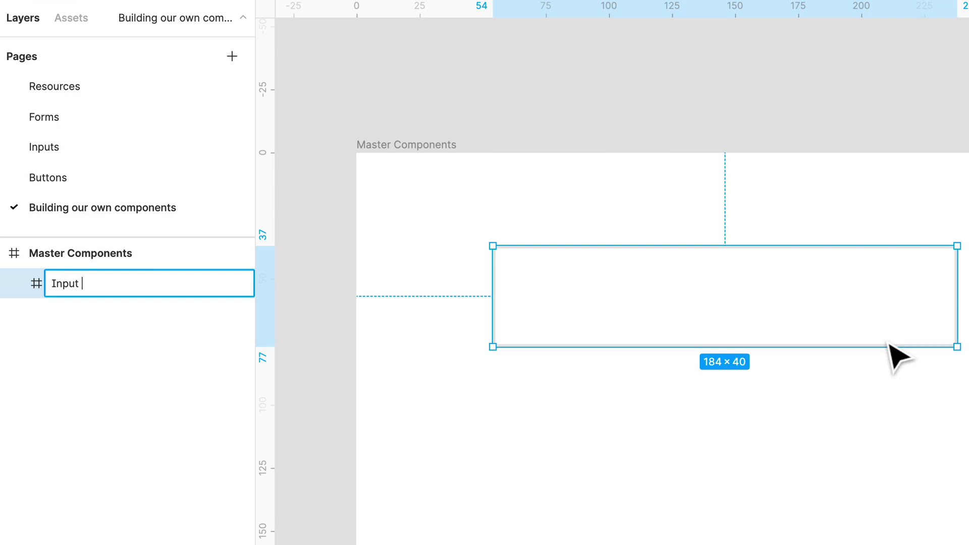
{"action": "type", "text": "Field"}
{"action": "key", "text": "Return"}
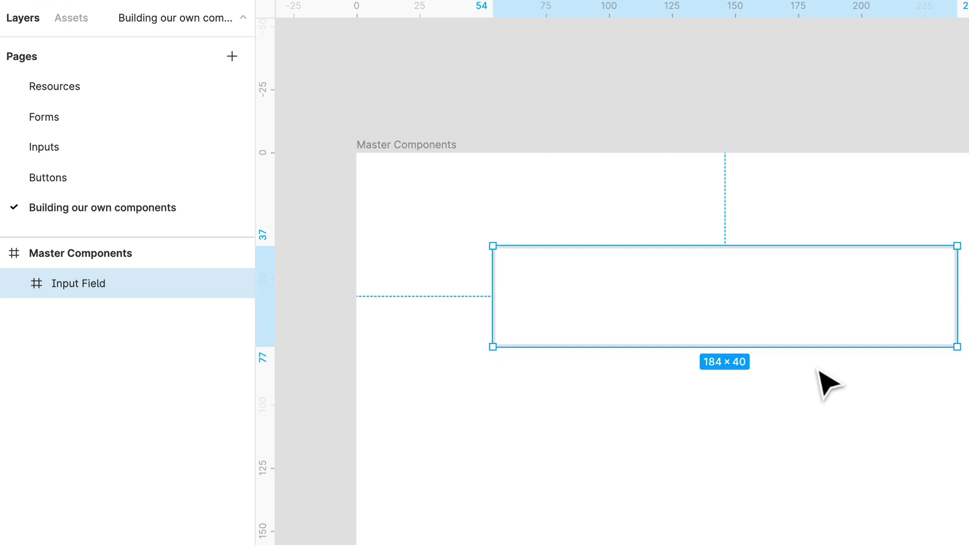
{"action": "scroll", "coordinate": [624, 541], "scroll_direction": "down", "scroll_amount": 3}
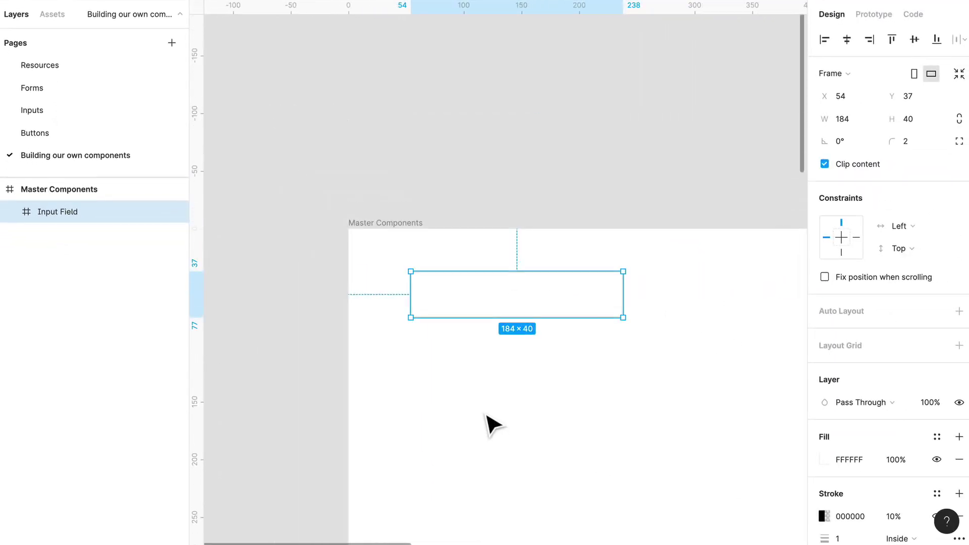
{"action": "scroll", "coordinate": [487, 417], "scroll_direction": "down", "scroll_amount": 4}
{"action": "scroll", "coordinate": [490, 419], "scroll_direction": "down", "scroll_amount": 3, "text": "ctrl"}
{"action": "scroll", "coordinate": [492, 419], "scroll_direction": "down", "scroll_amount": 2}
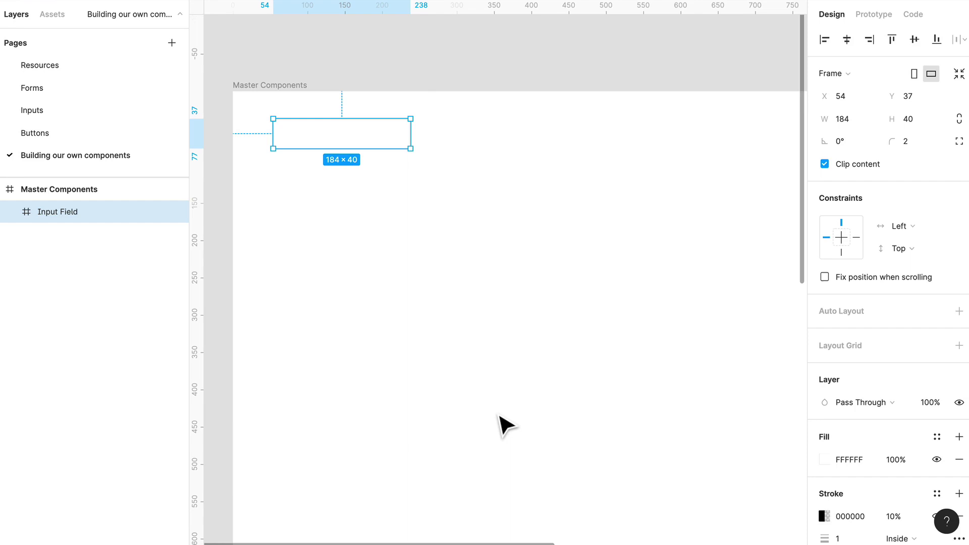
{"action": "scroll", "coordinate": [357, 114], "scroll_direction": "up", "scroll_amount": 5}
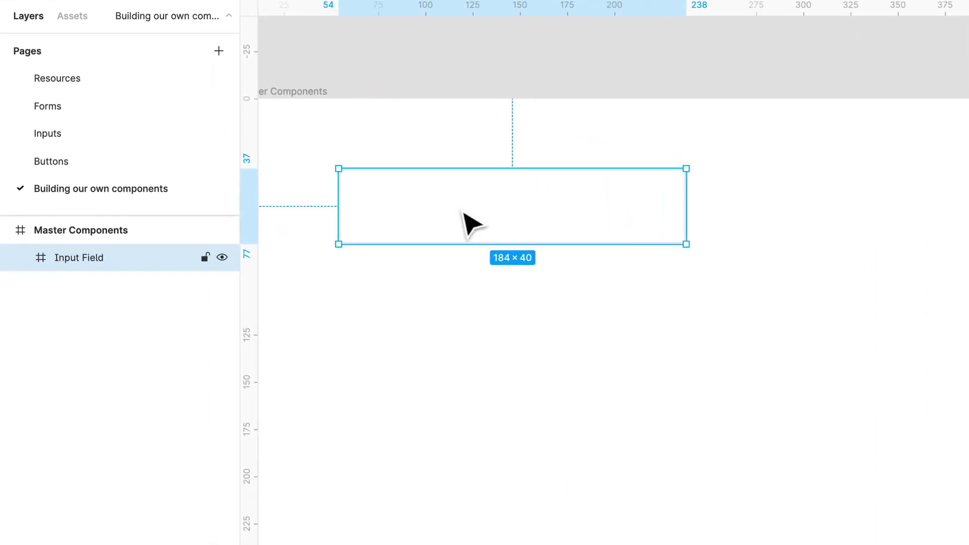
Convert the Input Field frame into a master component with Create Component.
{"action": "right_click", "coordinate": [462, 213]}
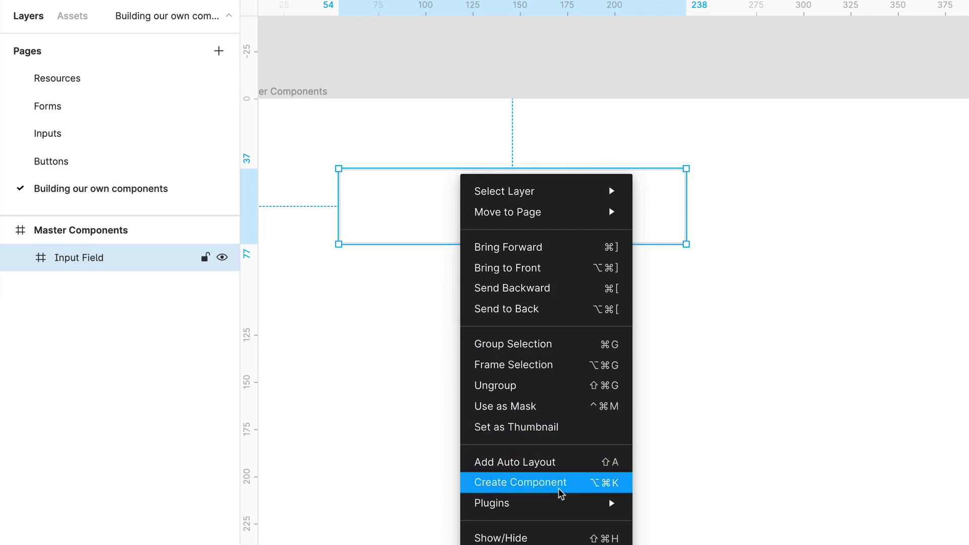
{"action": "left_click", "coordinate": [559, 488]}
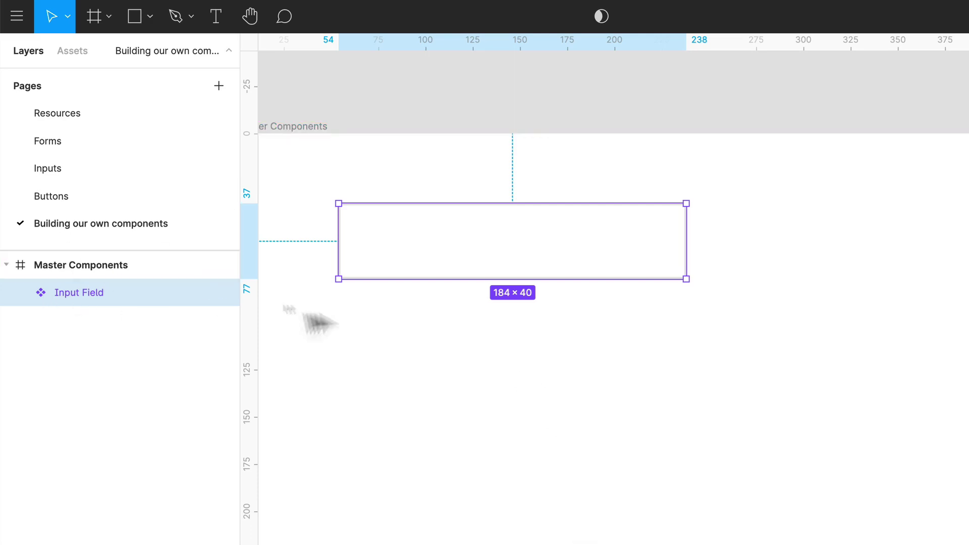
{"action": "key", "text": "super+z"}
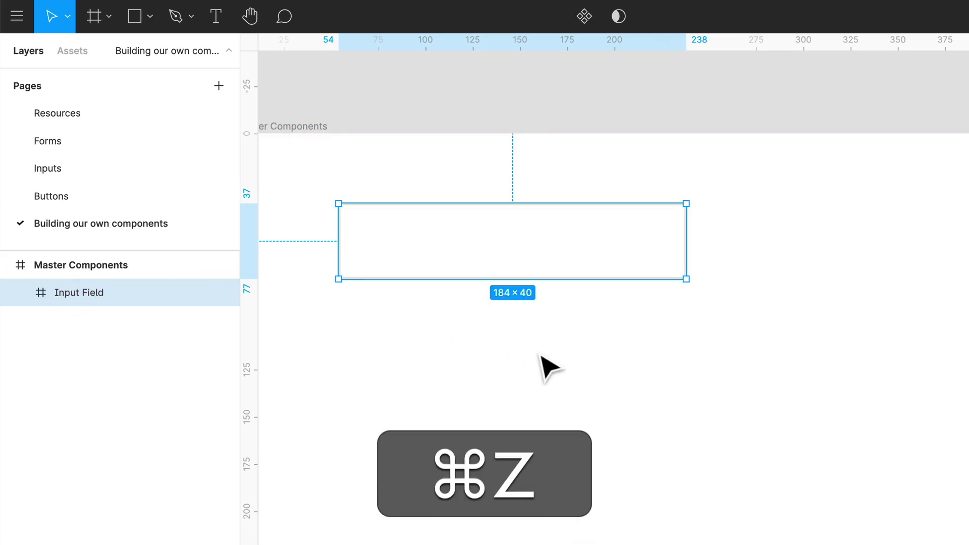
{"action": "left_click", "coordinate": [590, 21]}
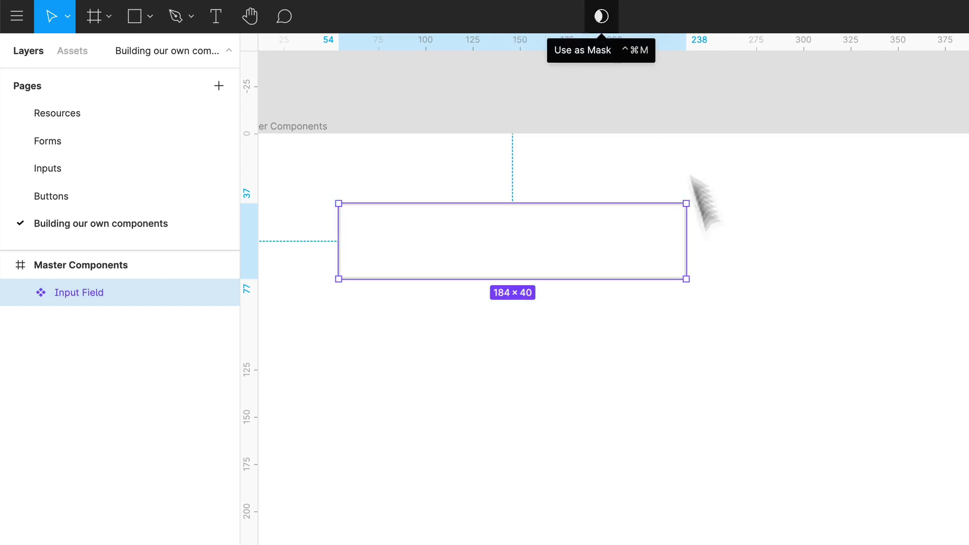
{"action": "left_click", "coordinate": [704, 202]}
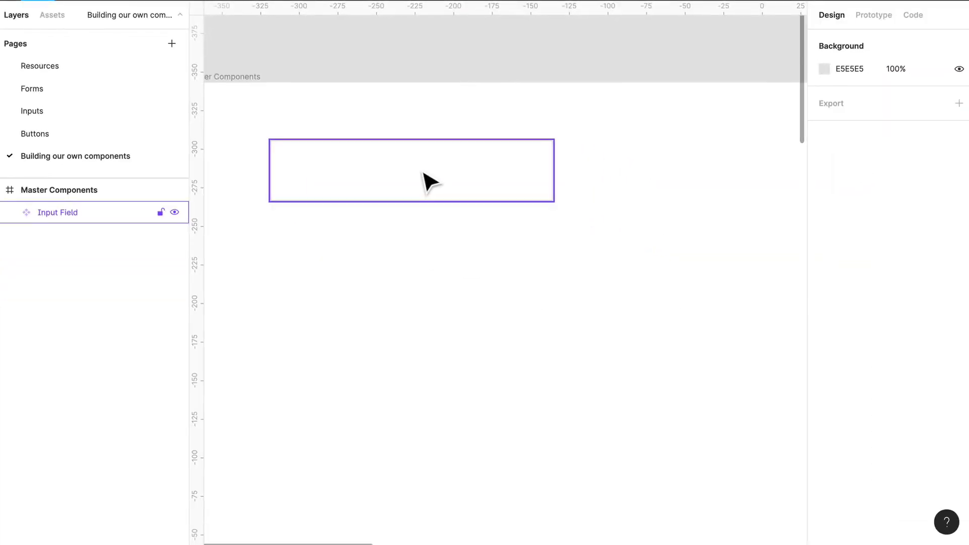
Drag an Input Field instance straight below the master to X 54, Y 237.
{"action": "left_click_drag", "start_coordinate": [474, 201], "coordinate": [457, 509], "text": "alt+shift"}
{"action": "scroll", "coordinate": [647, 394], "scroll_direction": "down", "scroll_amount": 5}
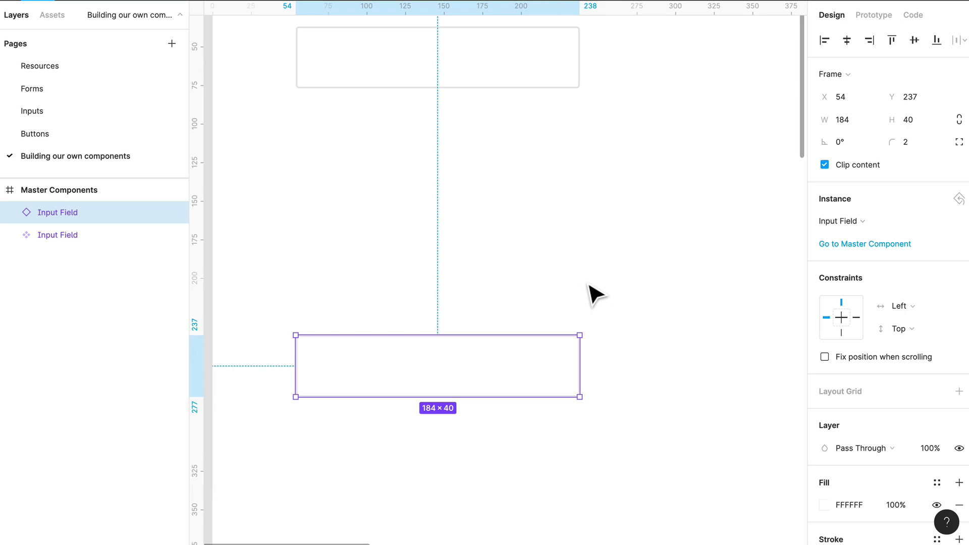
Change the Input Field master's fill from white to light gray F2F2F2.
{"action": "left_click", "coordinate": [530, 162]}
{"action": "left_click", "coordinate": [541, 76]}
{"action": "scroll", "coordinate": [482, 175], "scroll_direction": "right", "scroll_amount": 2}
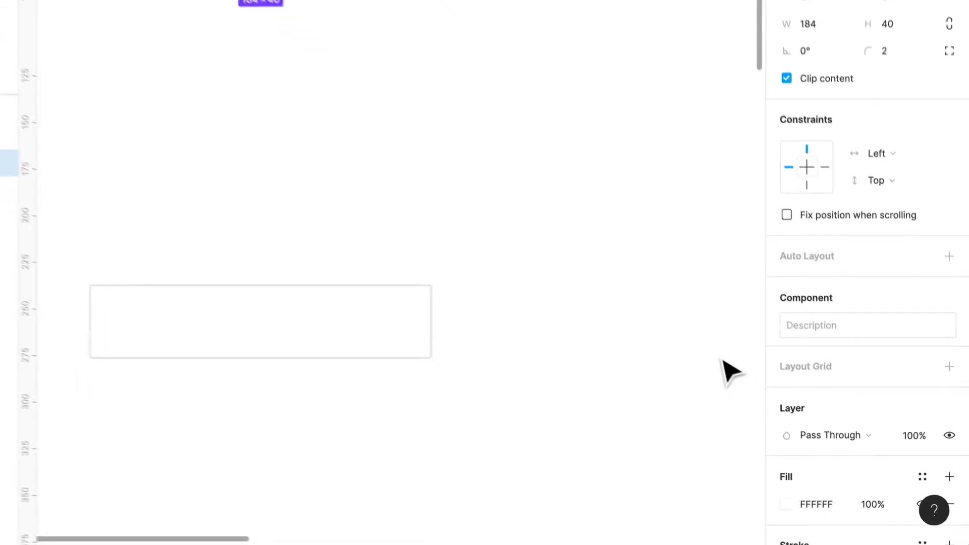
{"action": "scroll", "coordinate": [820, 370], "scroll_direction": "down", "scroll_amount": 3}
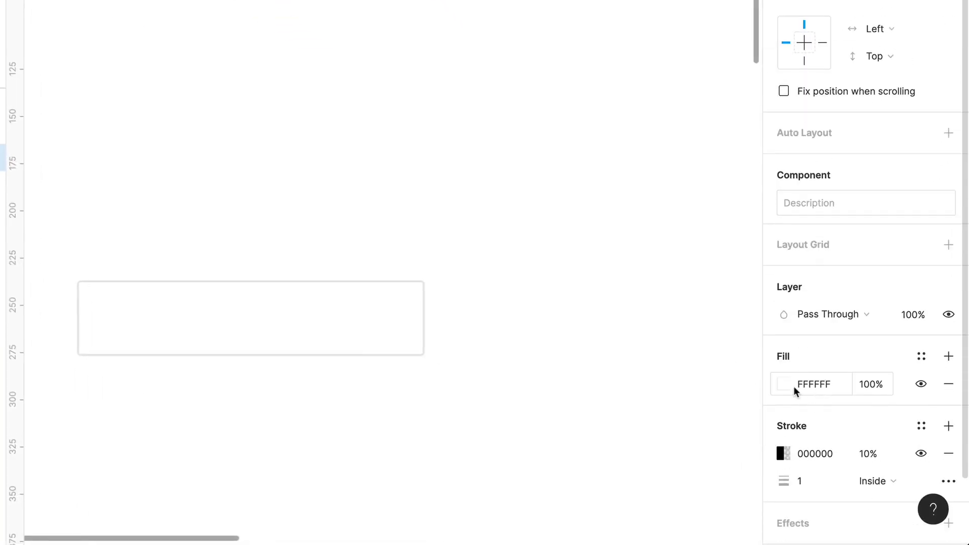
{"action": "left_click", "coordinate": [784, 384]}
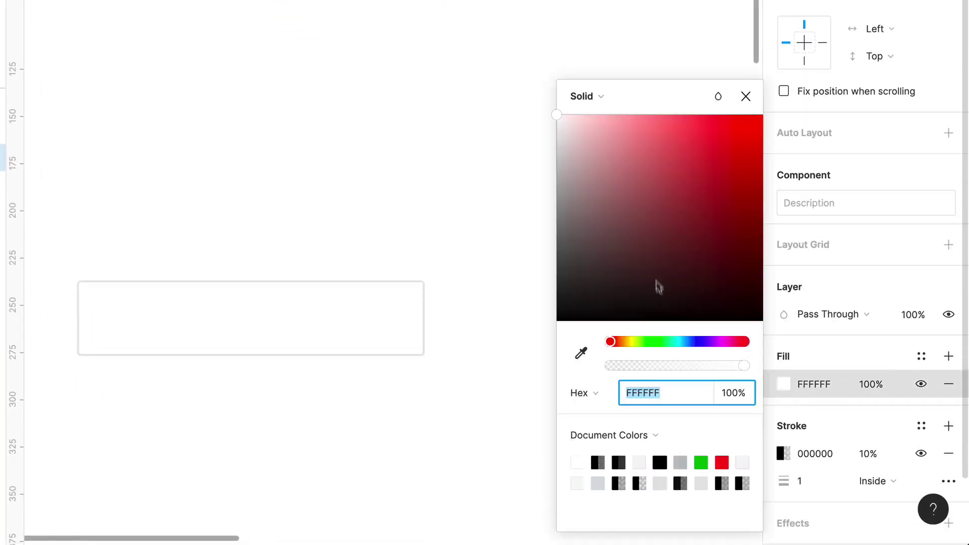
{"action": "mouse_move", "coordinate": [559, 117]}
{"action": "left_mouse_down"}
{"action": "mouse_move", "coordinate": [557, 134]}
{"action": "mouse_move", "coordinate": [557, 122]}
{"action": "left_mouse_up"}
{"action": "mouse_move", "coordinate": [558, 128]}
{"action": "left_mouse_down"}
{"action": "mouse_move", "coordinate": [556, 115]}
{"action": "mouse_move", "coordinate": [762, 115]}
{"action": "mouse_move", "coordinate": [555, 123]}
{"action": "mouse_move", "coordinate": [558, 139]}
{"action": "left_mouse_up"}
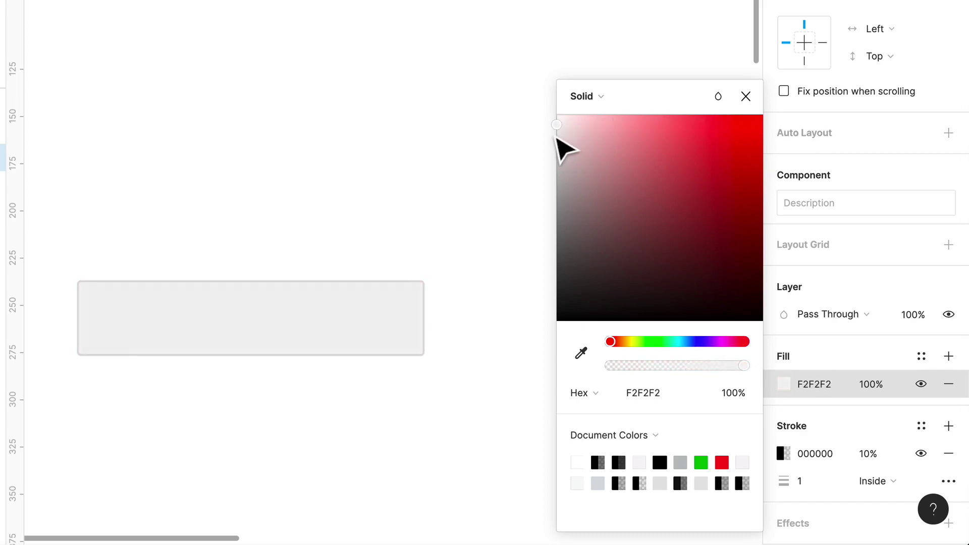
{"action": "left_click", "coordinate": [429, 186]}
Add two more Input Field instances beside the lower one, forming a row of three.
{"action": "scroll", "coordinate": [477, 197], "scroll_direction": "down", "scroll_amount": 3}
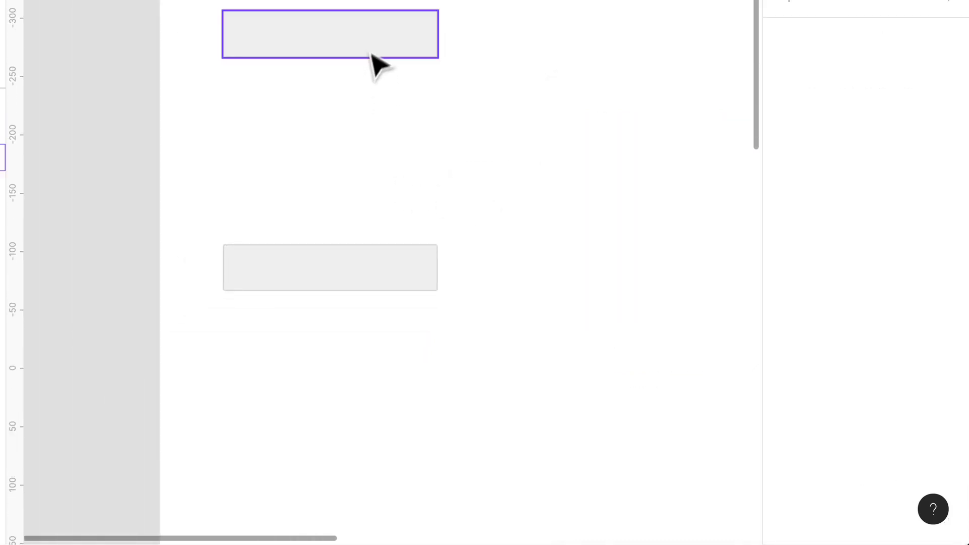
{"action": "left_click_drag", "start_coordinate": [372, 55], "coordinate": [634, 288]}
{"action": "scroll", "coordinate": [622, 290], "scroll_direction": "right", "scroll_amount": 5}
{"action": "left_click_drag", "start_coordinate": [504, 282], "coordinate": [741, 298]}
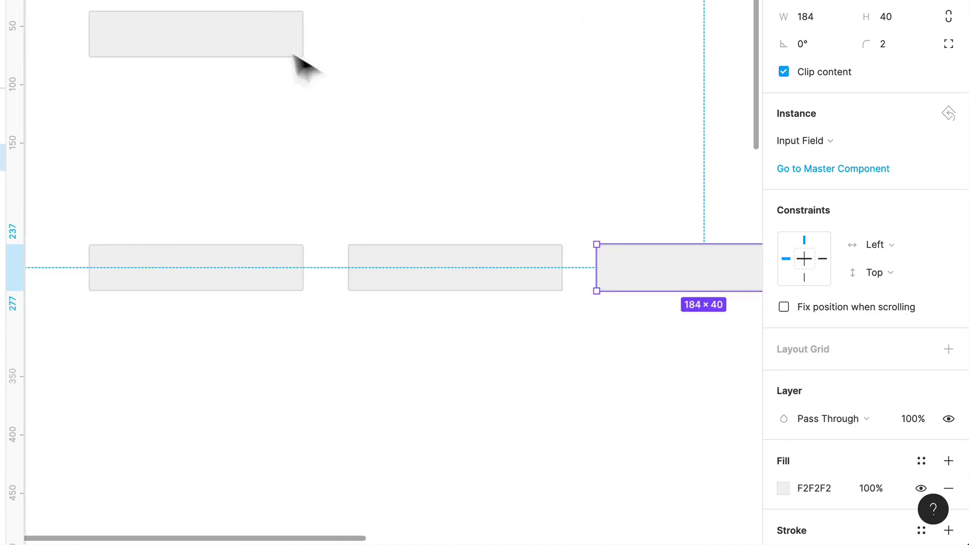
Try pink and red fills on the master, then revert it to F2F2F2.
{"action": "left_click", "coordinate": [284, 49]}
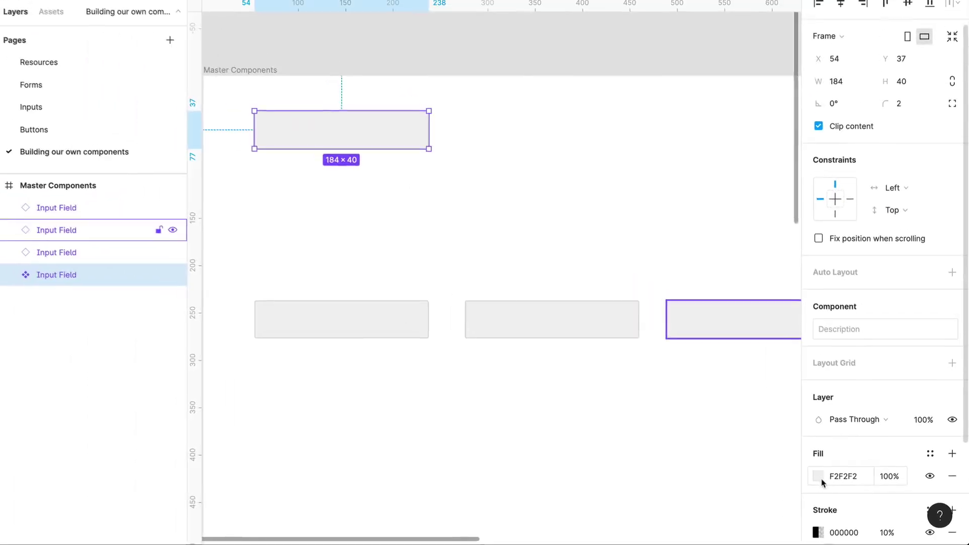
{"action": "left_click", "coordinate": [784, 503]}
{"action": "left_click", "coordinate": [569, 154]}
{"action": "left_click", "coordinate": [732, 303]}
{"action": "scroll", "coordinate": [522, 341], "scroll_direction": "right", "scroll_amount": 2}
{"action": "scroll", "coordinate": [522, 342], "scroll_direction": "down", "scroll_amount": 2}
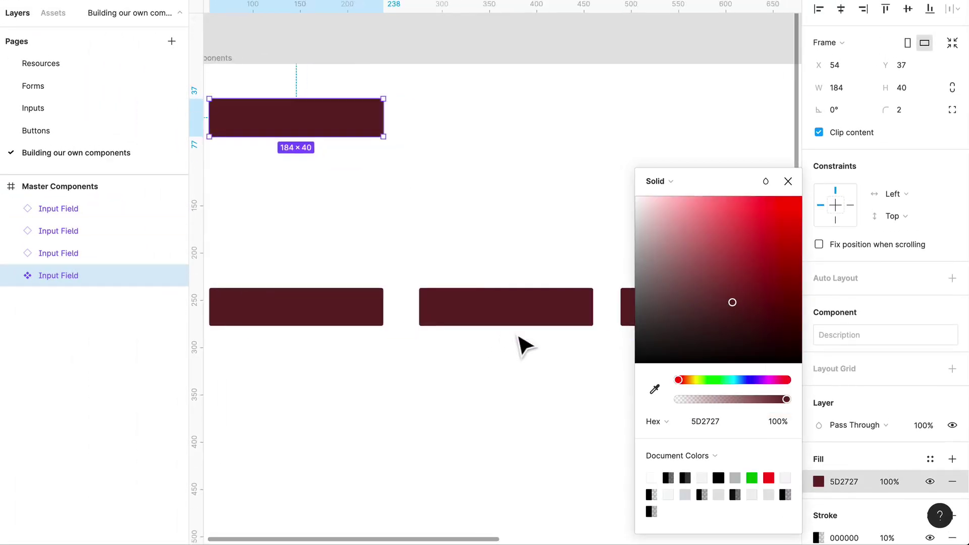
{"action": "left_click", "coordinate": [695, 240]}
{"action": "left_click_drag", "start_coordinate": [685, 244], "coordinate": [662, 235]}
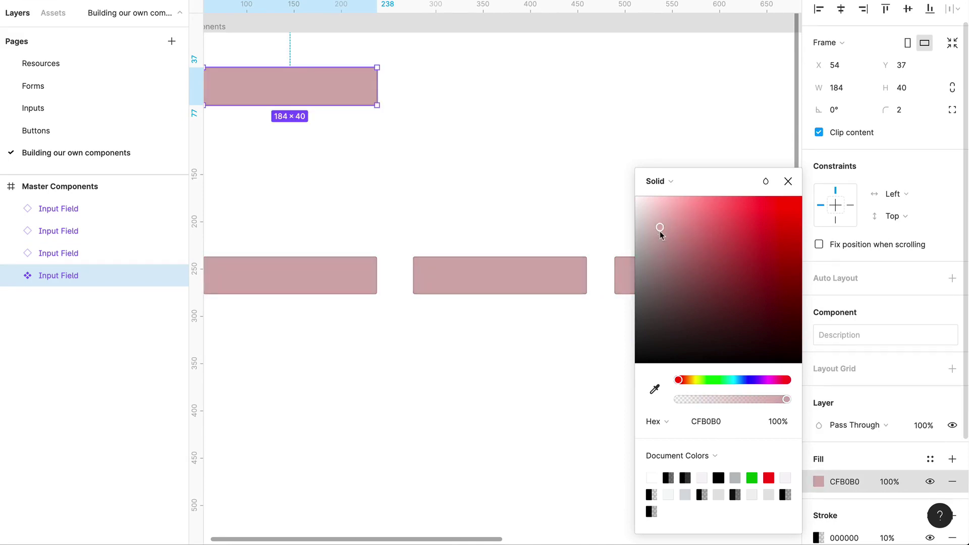
{"action": "scroll", "coordinate": [394, 303], "scroll_direction": "up", "scroll_amount": 1}
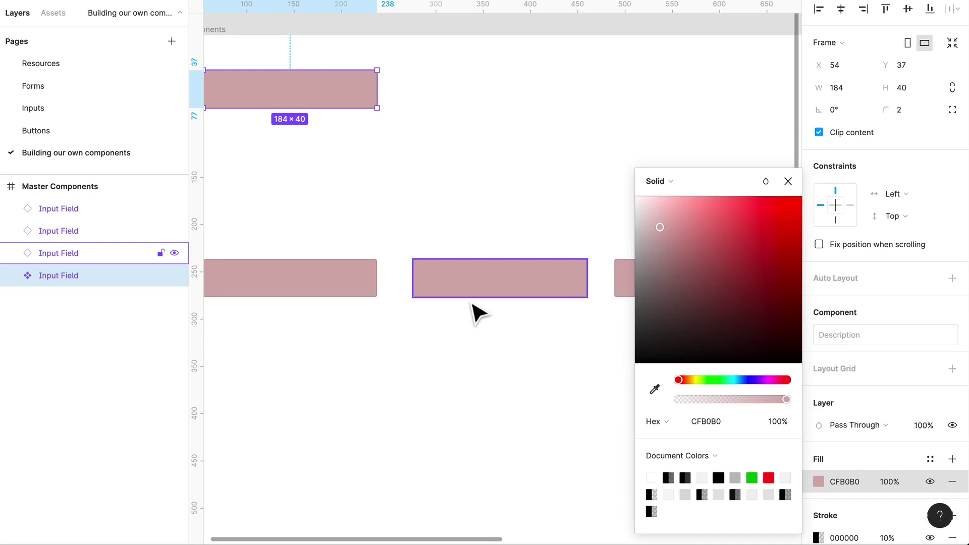
{"action": "key", "text": "Escape"}
{"action": "key", "text": "ctrl+z"}
{"action": "key", "text": "ctrl+z"}
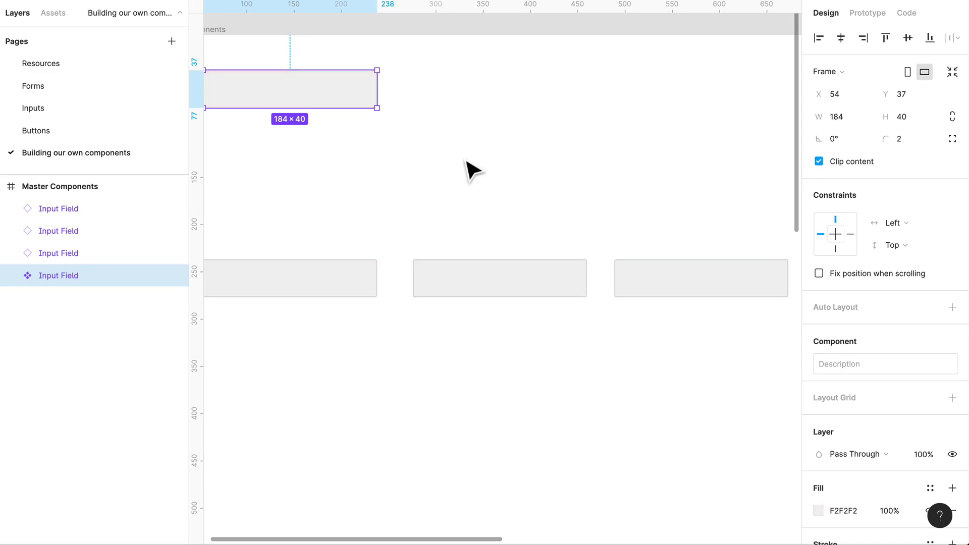
{"action": "scroll", "coordinate": [472, 169], "scroll_direction": "left", "scroll_amount": 5}
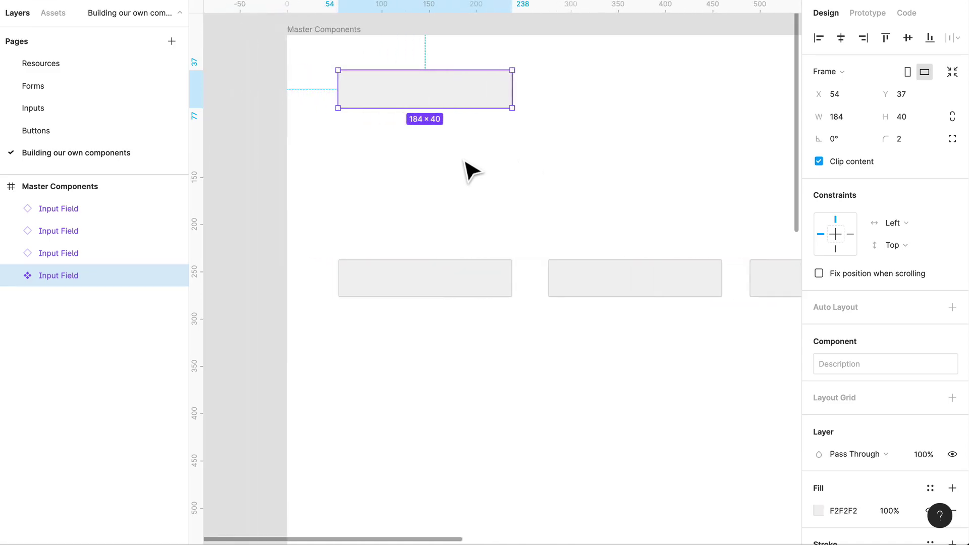